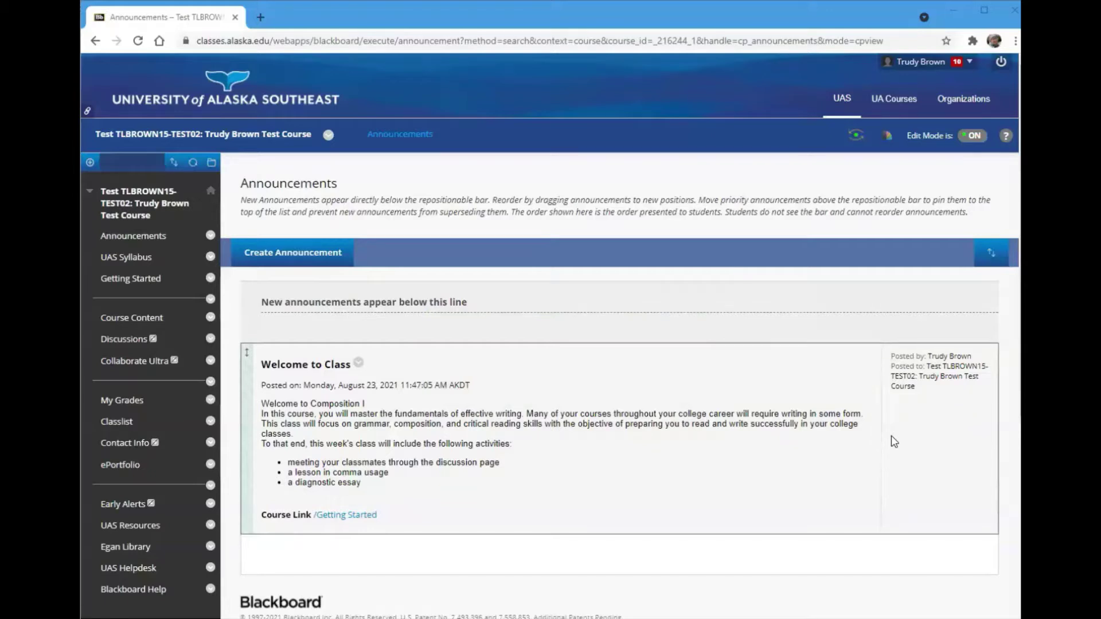
- From Course Tools, open the Achievements page and start a new Milestone achievement
scroll(321, 413, "down", 3)
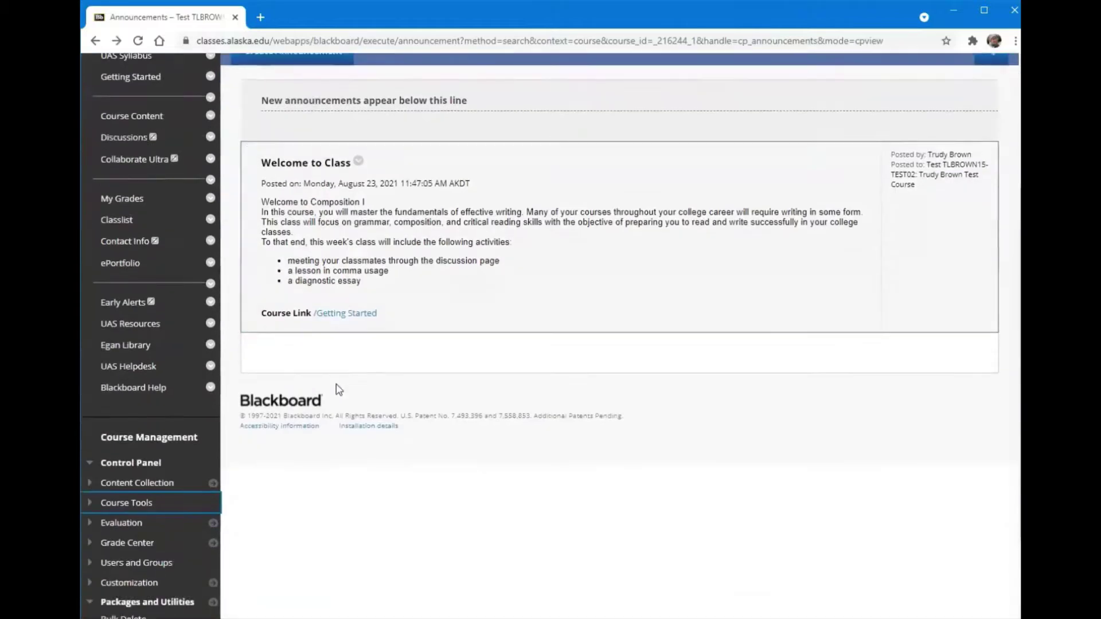
scroll(339, 390, "down", 1)
left_click(138, 439)
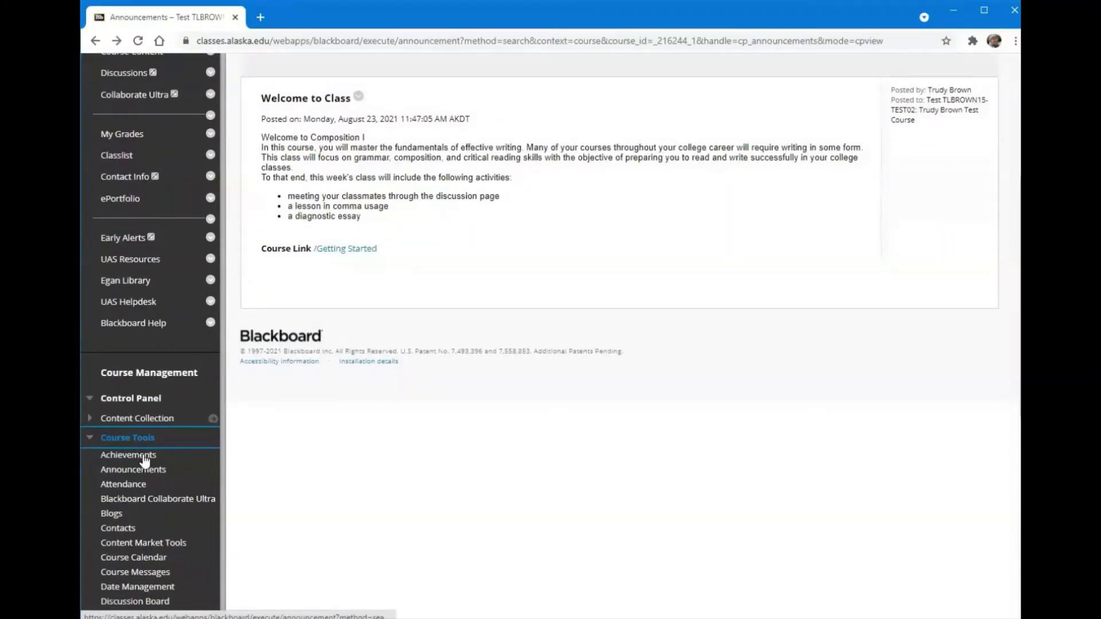
left_click(129, 455)
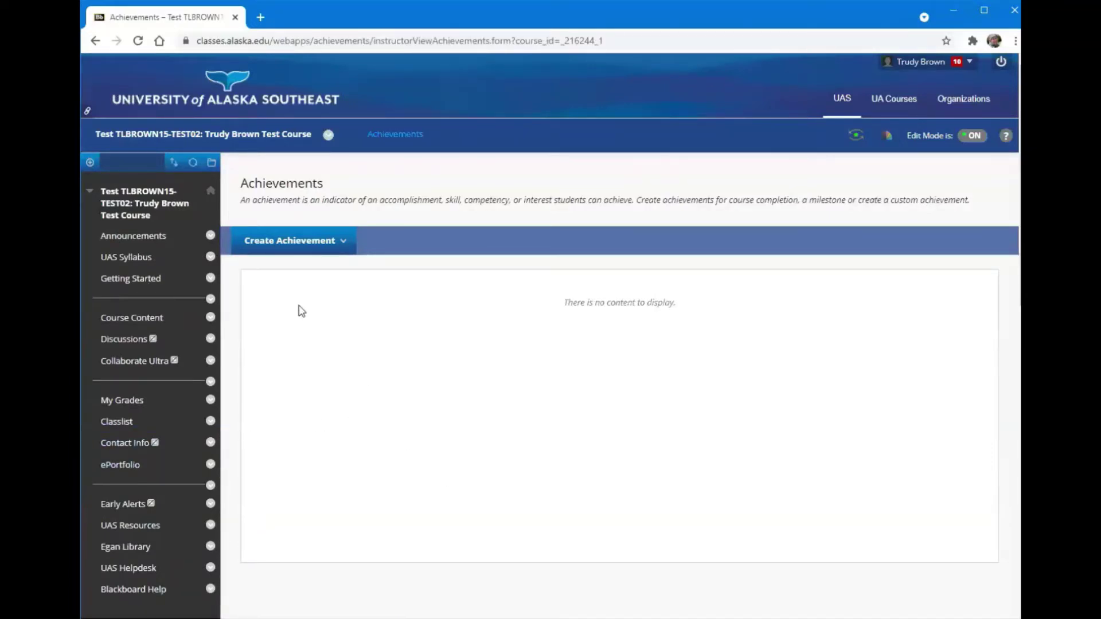
left_click(290, 245)
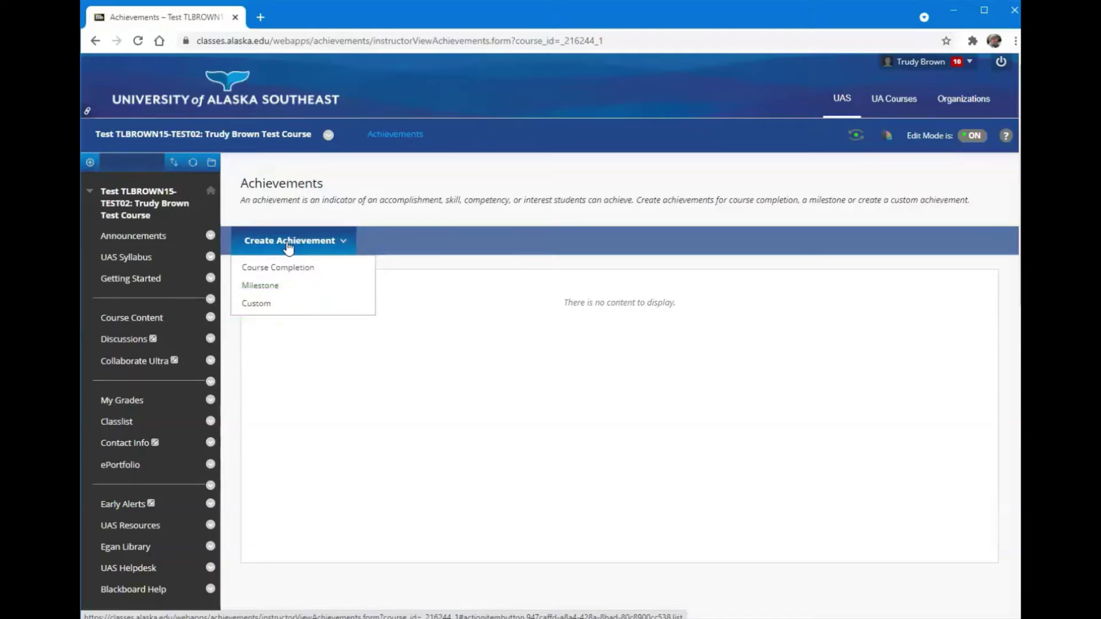
left_click(273, 286)
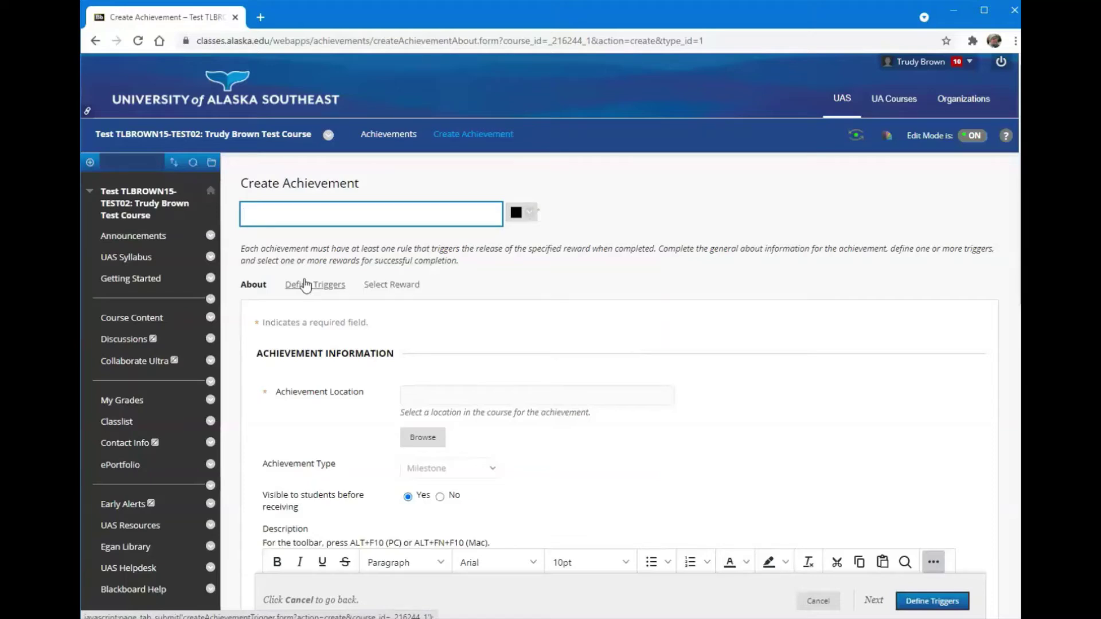
- Title the achievement 'The Analyst' and set its location to Course Content
type("The Analyst")
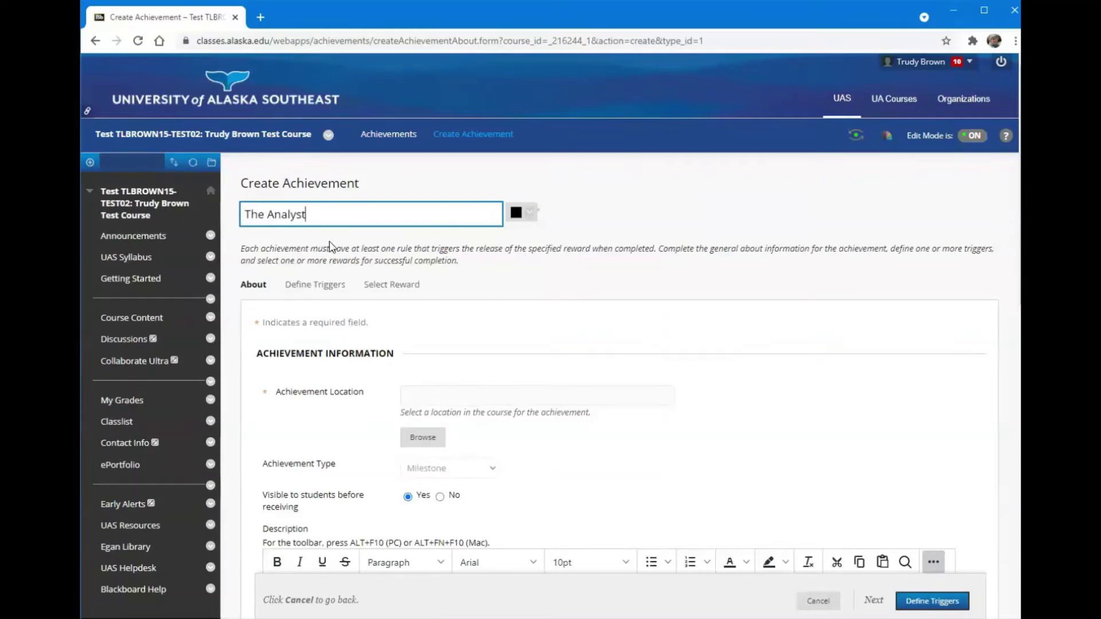
scroll(331, 247, "down", 1)
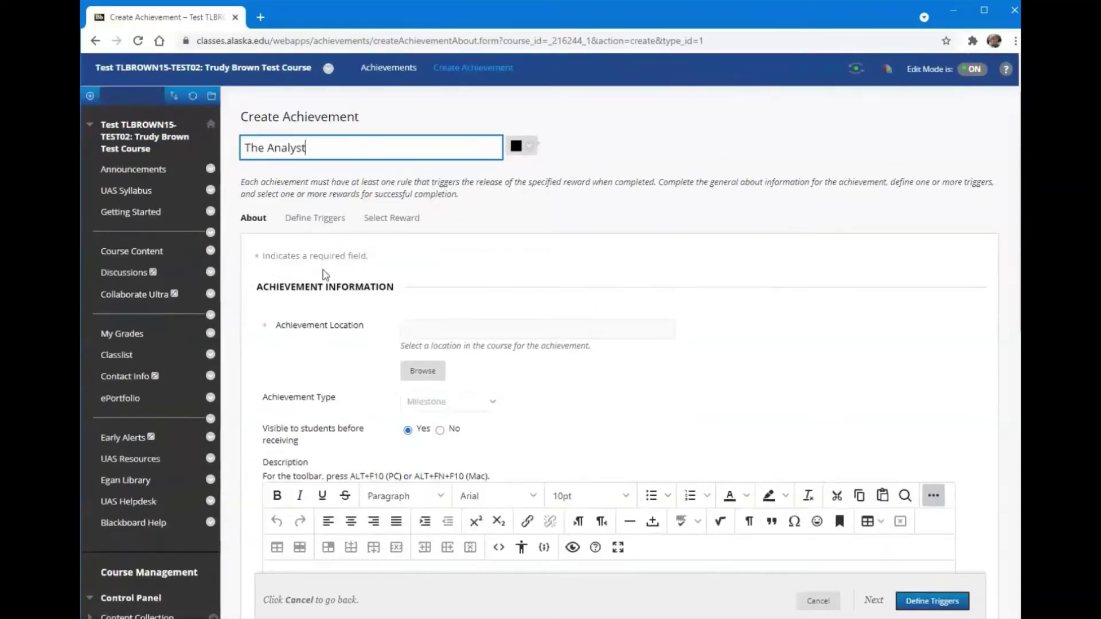
left_click(417, 378)
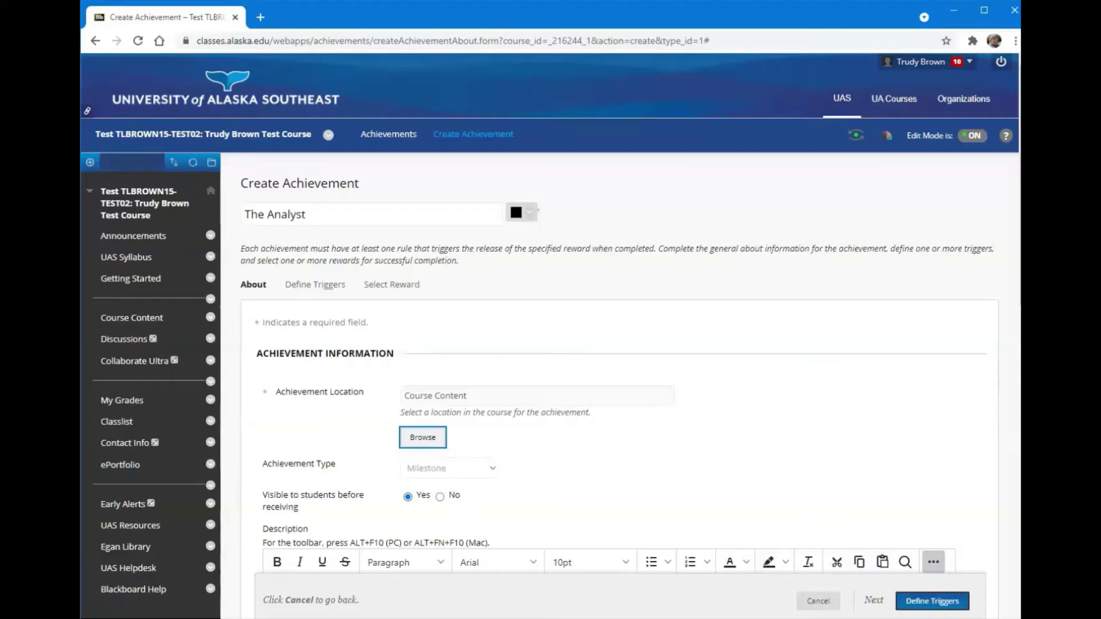
- Continue to the Define Triggers step and review the Rule 1 options
key("Return")
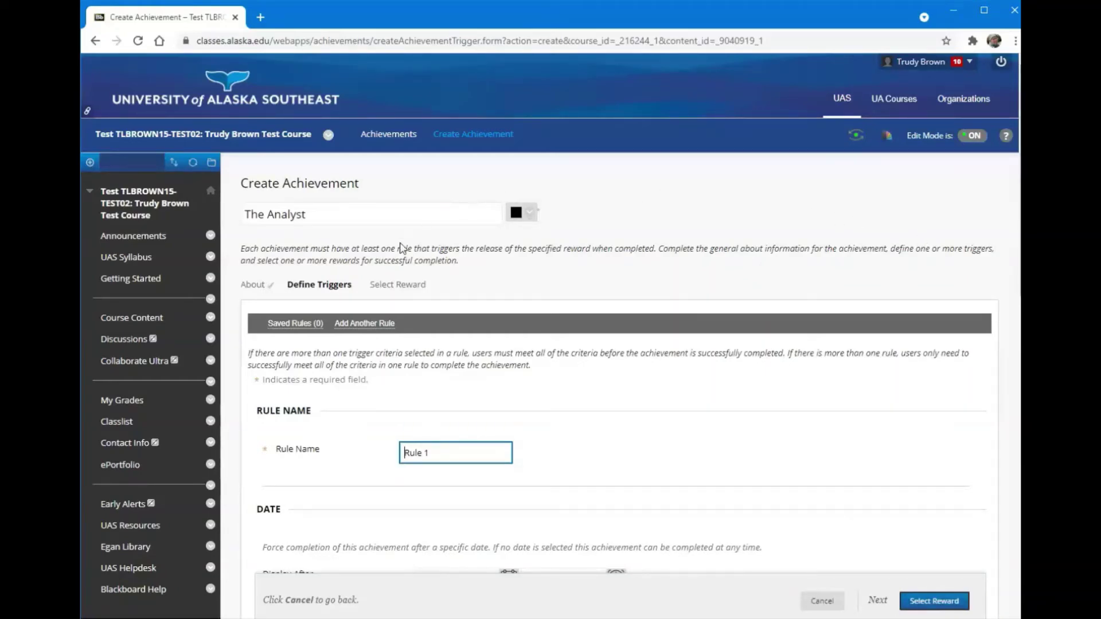
scroll(366, 351, "down", 2)
scroll(365, 351, "down", 2)
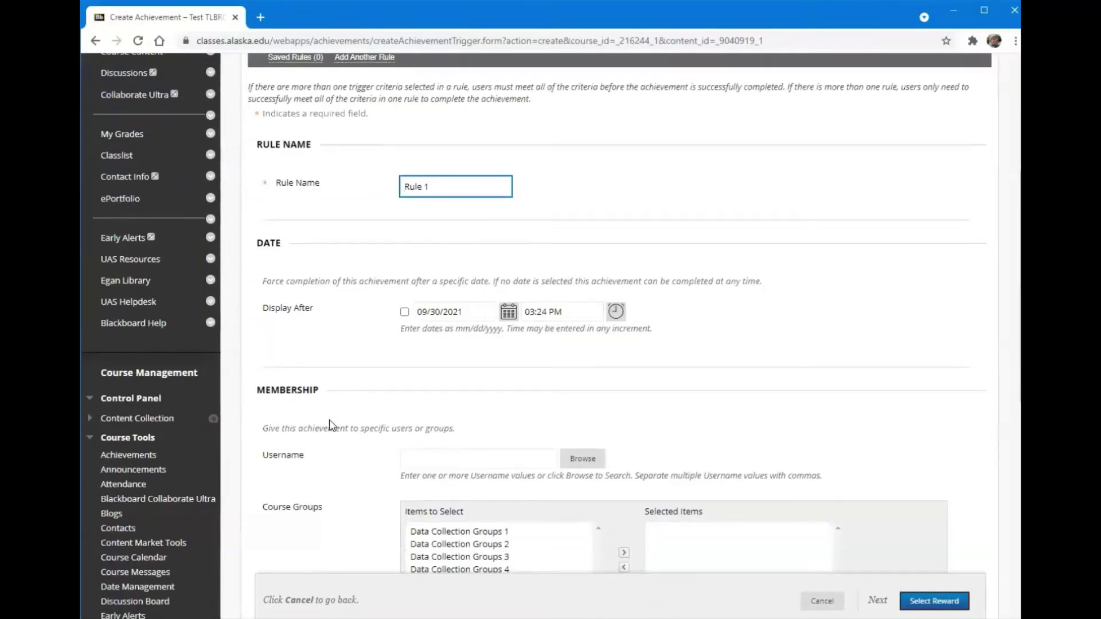
scroll(330, 425, "down", 5)
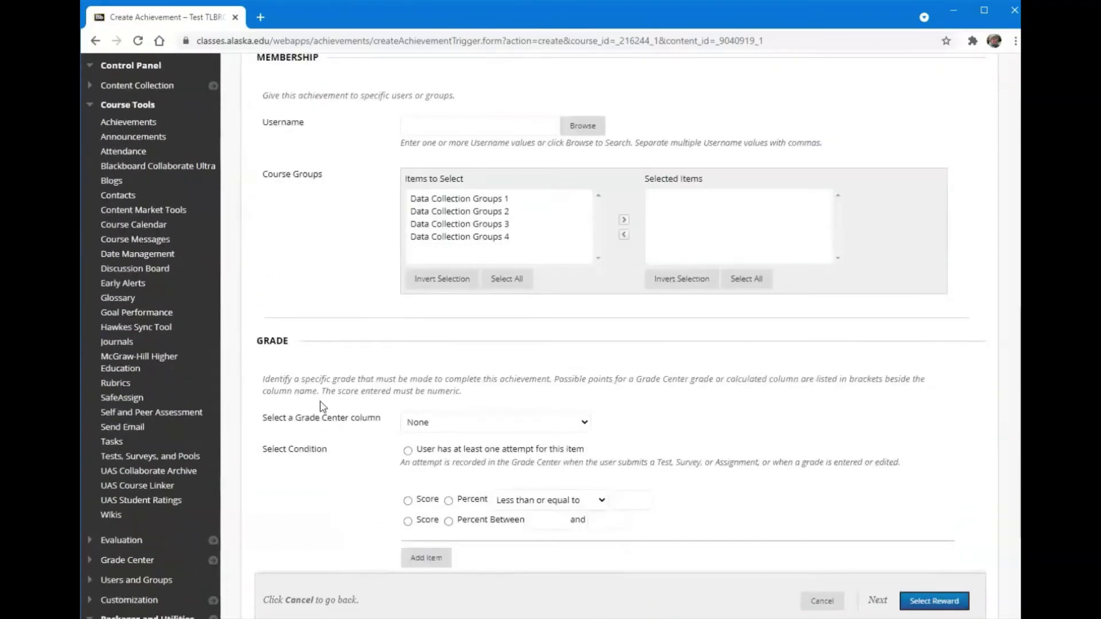
scroll(308, 379, "down", 3)
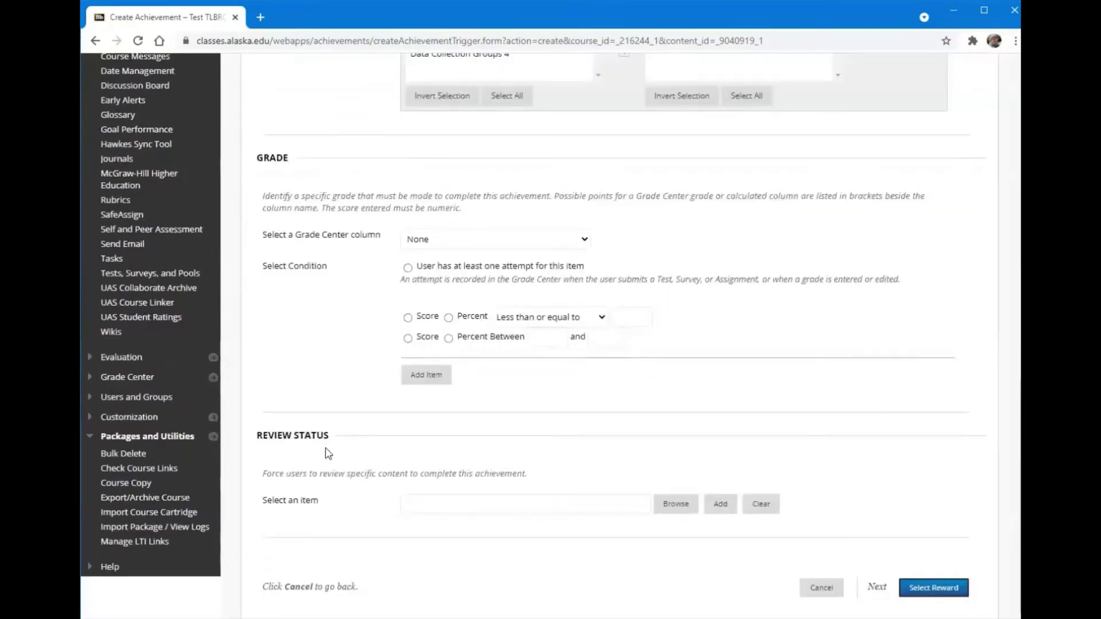
scroll(280, 326, "up", 10)
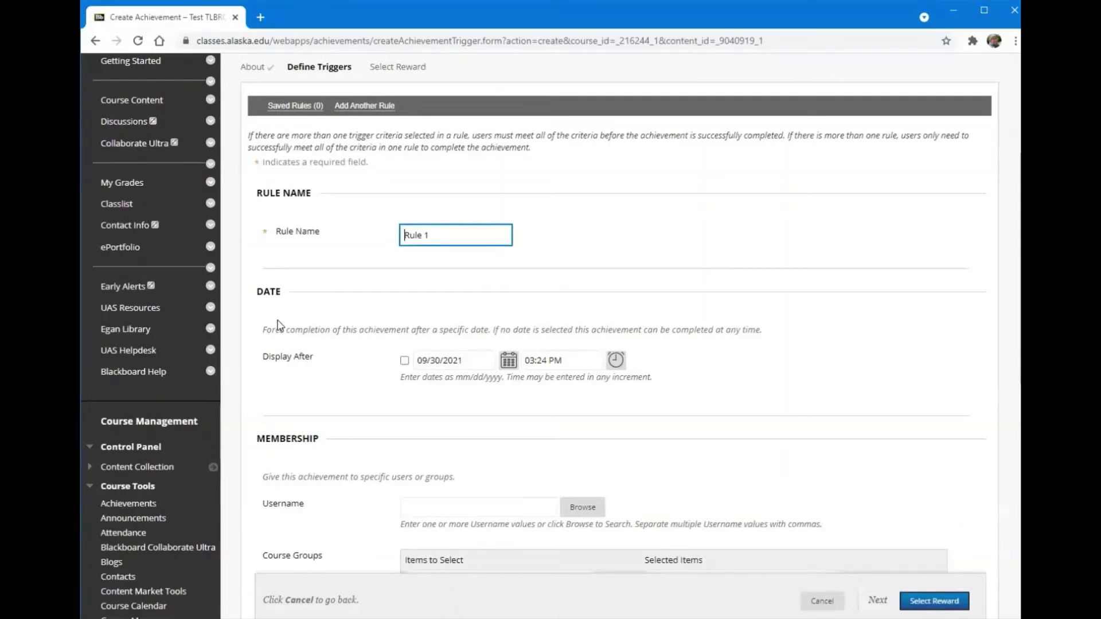
scroll(317, 460, "down", 1)
scroll(317, 460, "down", 3)
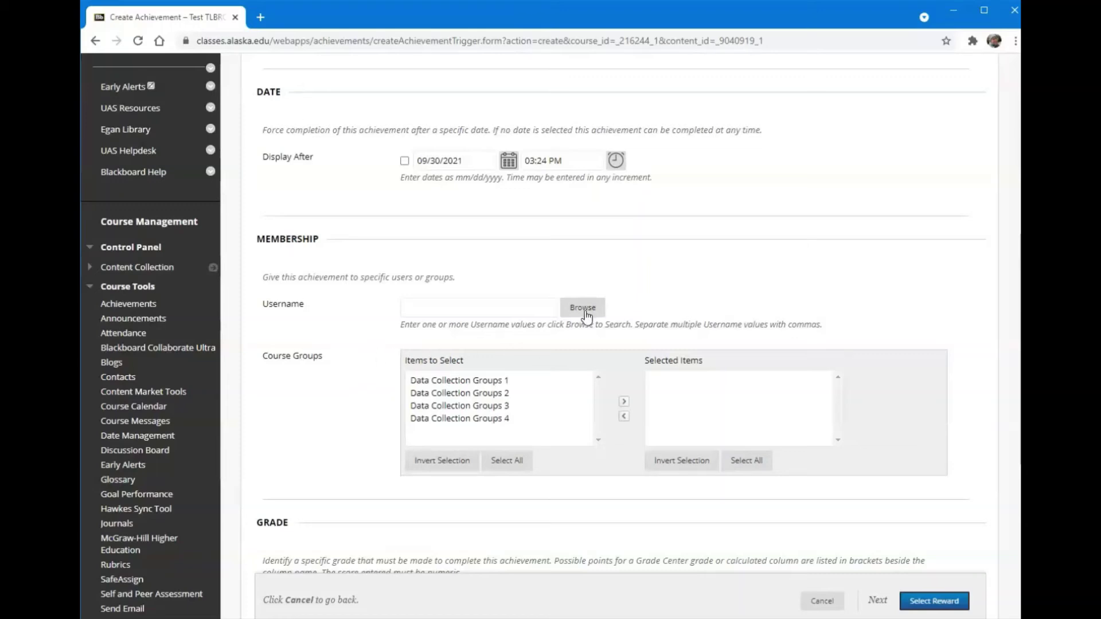
left_click(584, 310)
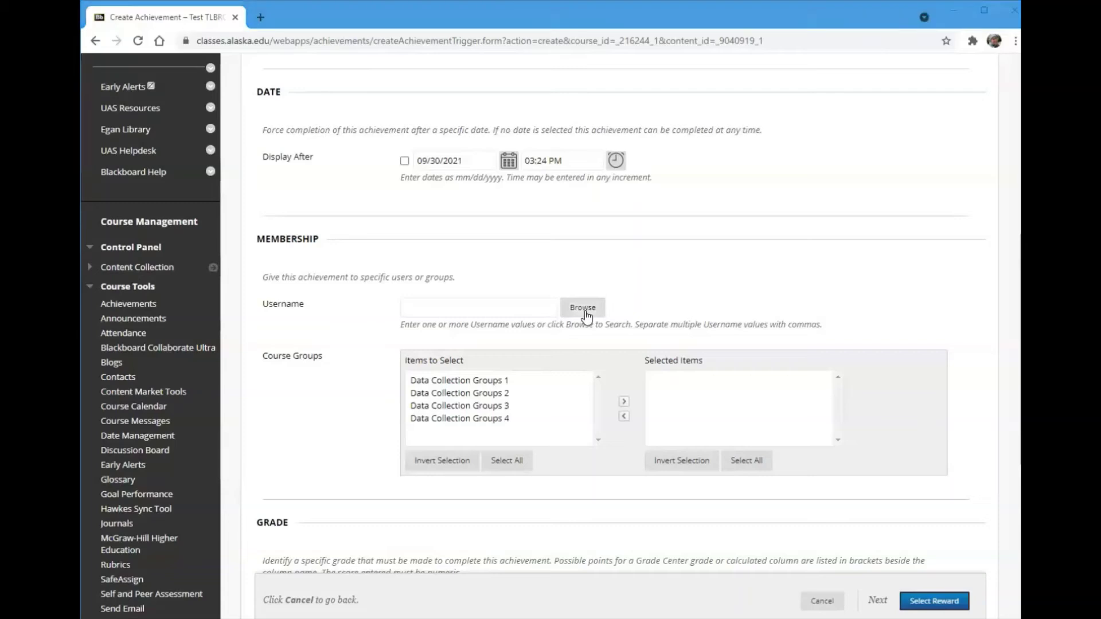
left_click(459, 380)
left_click(625, 401)
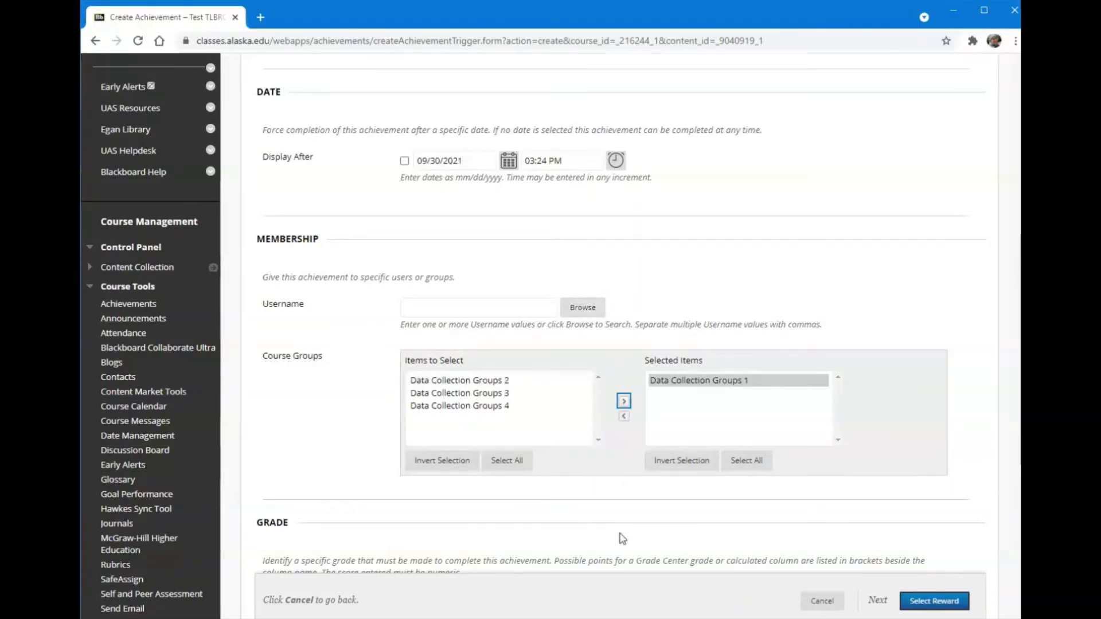
left_click(624, 416)
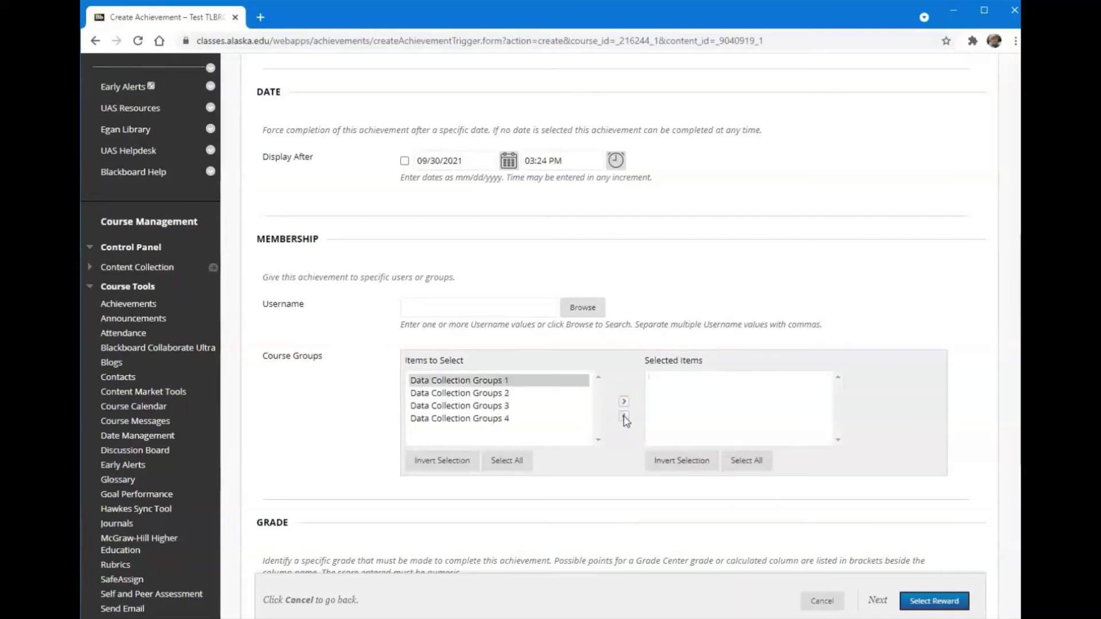
scroll(922, 183, "down", 1)
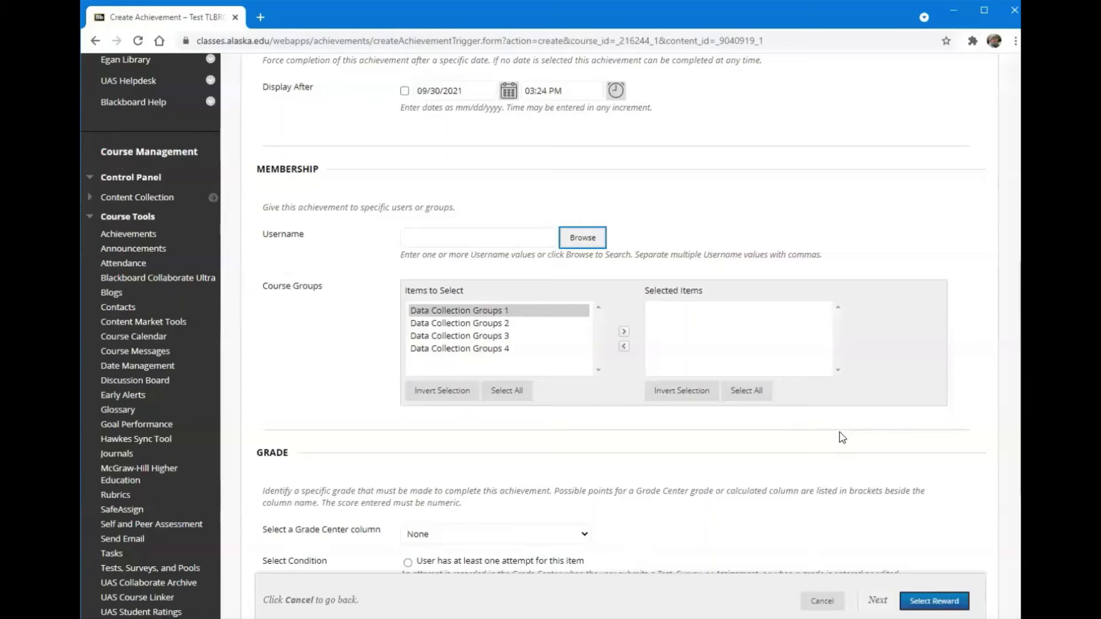
scroll(811, 270, "down", 4)
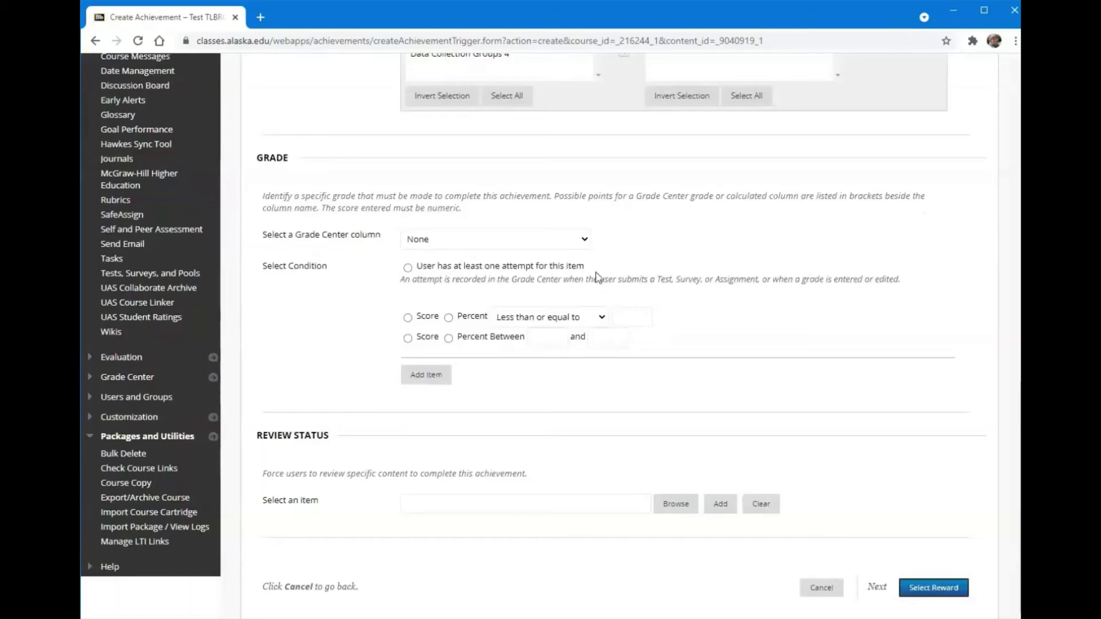
- Add a Rule 1 grade condition: Data Analysis 1 percent less than or equal to 90
left_click(584, 240)
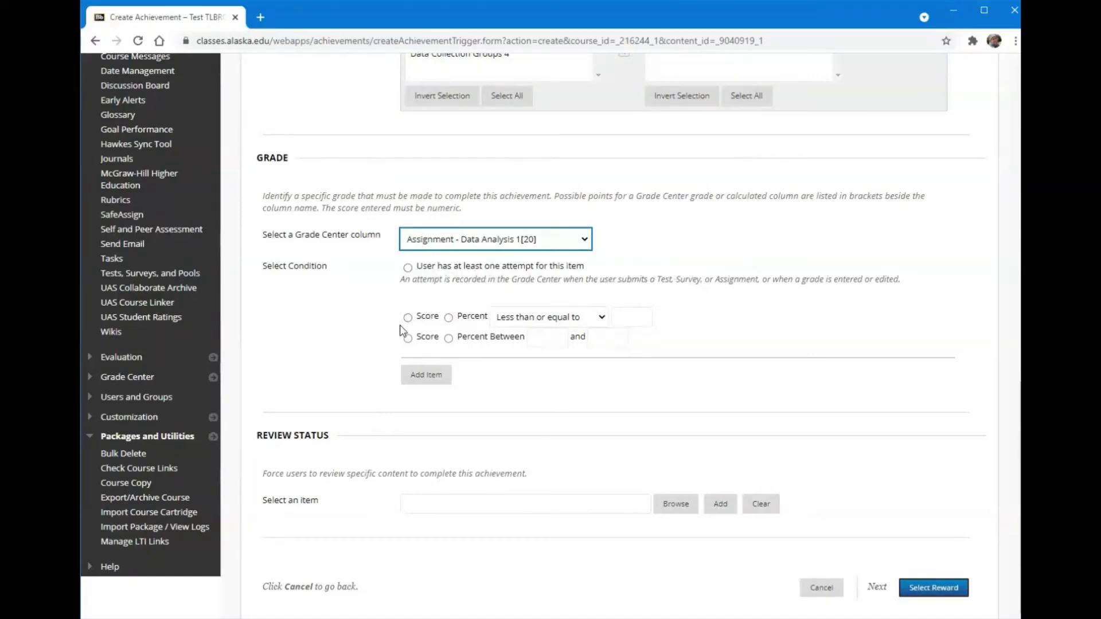
left_click(449, 317)
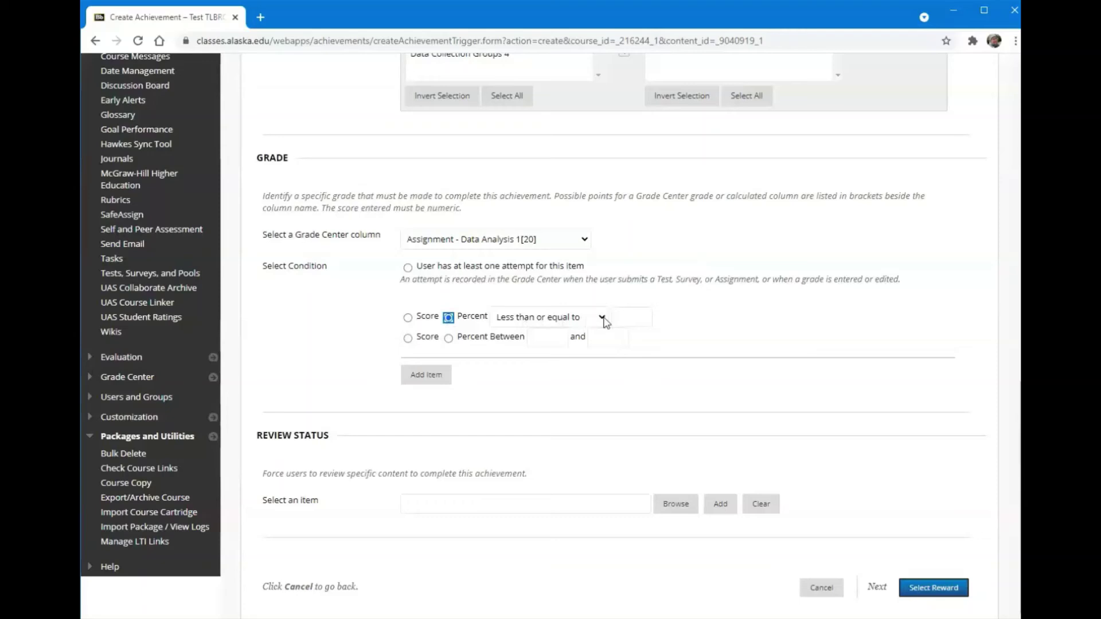
left_click(623, 315)
left_click(624, 345)
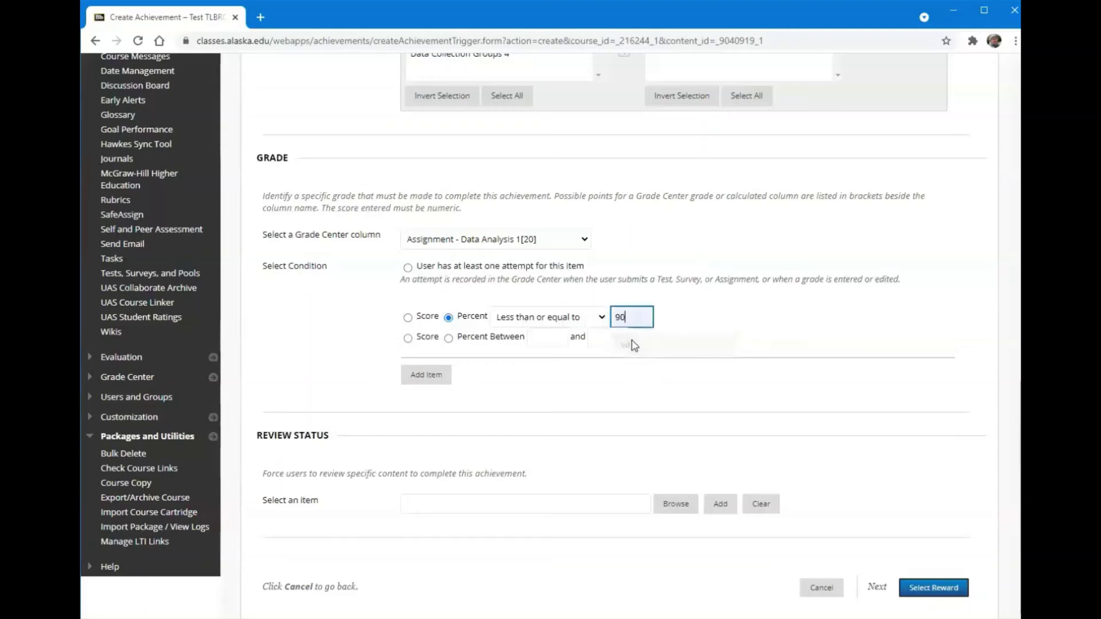
left_click(433, 377)
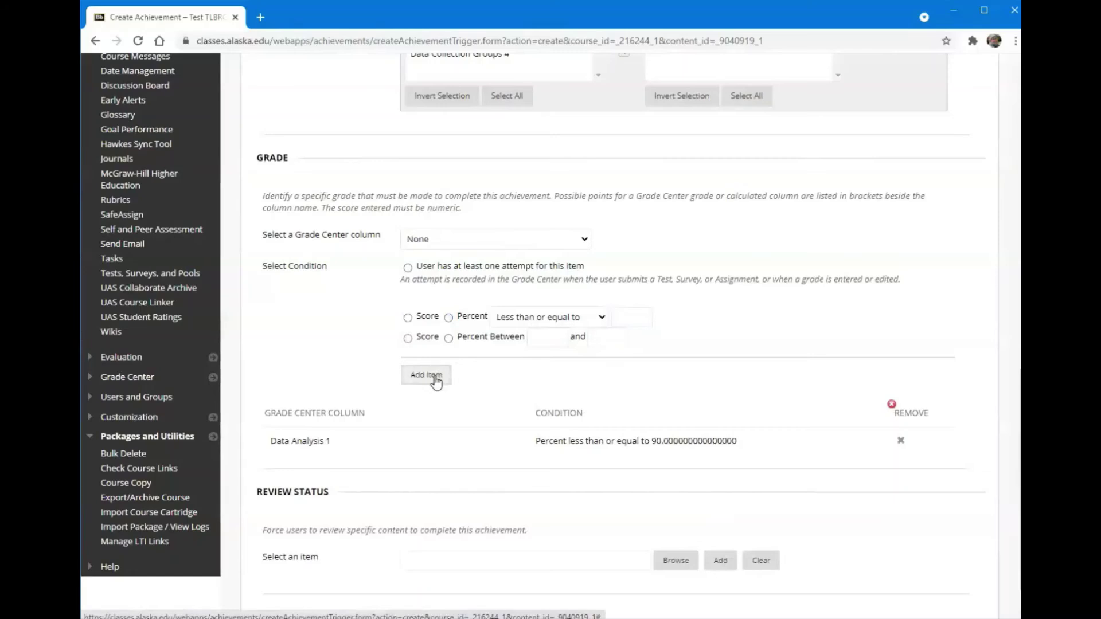
scroll(436, 381, "down", 1)
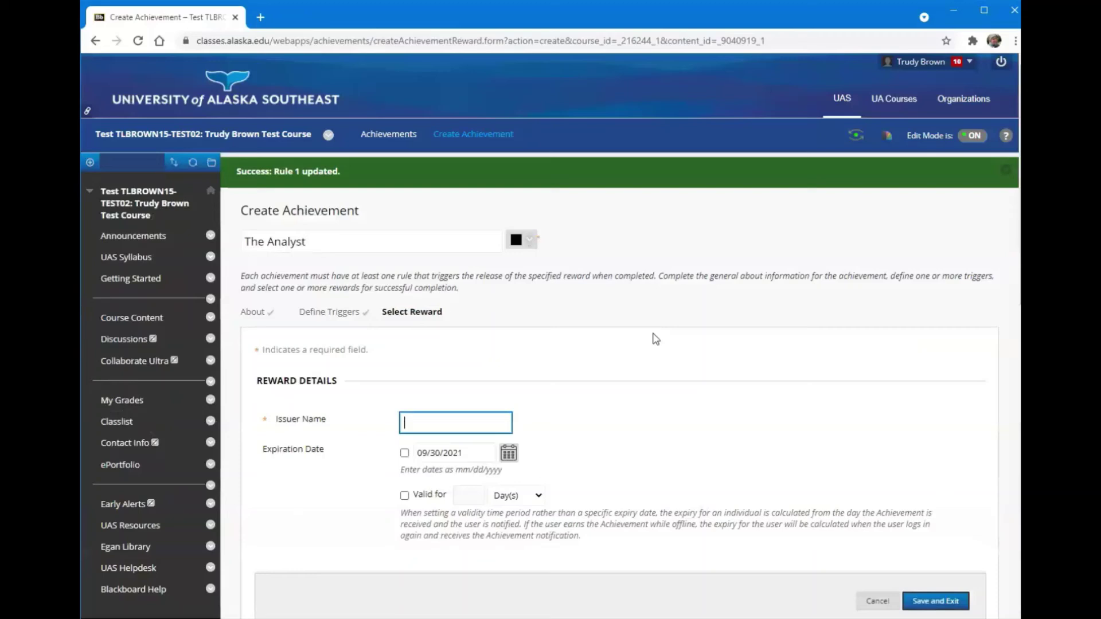
- Set the issuer to Instructor, choose the trophy badge, and save The Analyst
left_click(474, 423)
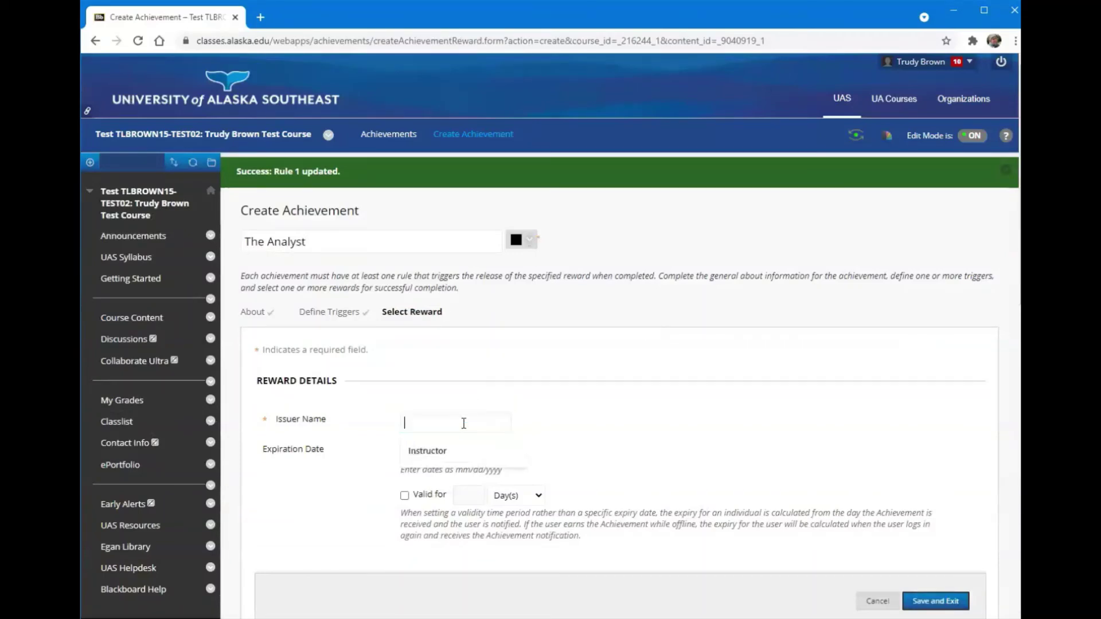
left_click(470, 453)
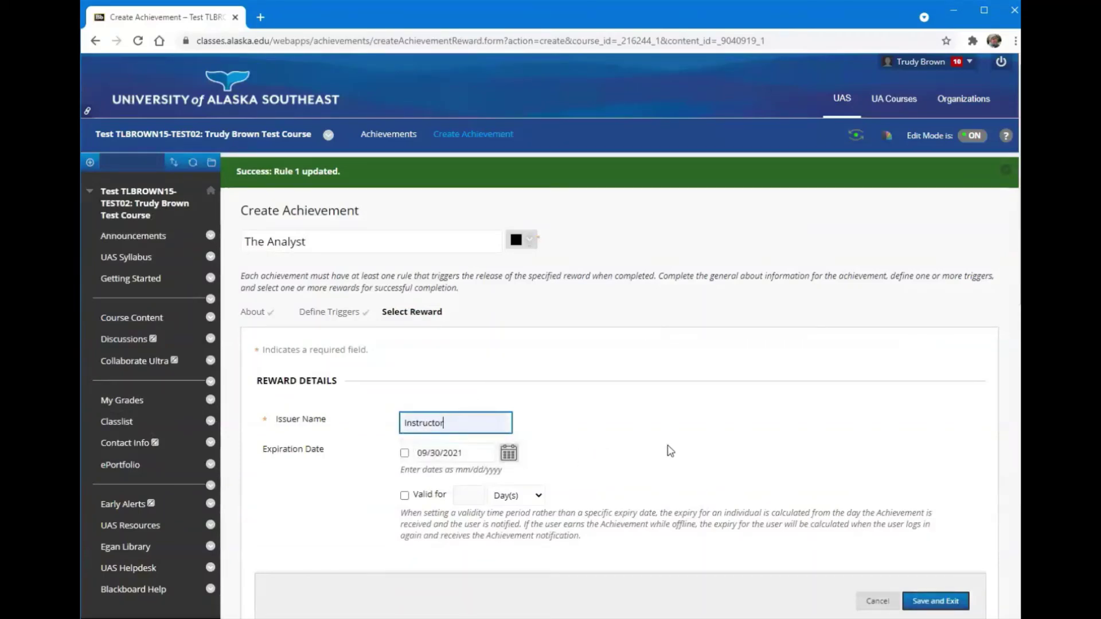
scroll(670, 450, "down", 5)
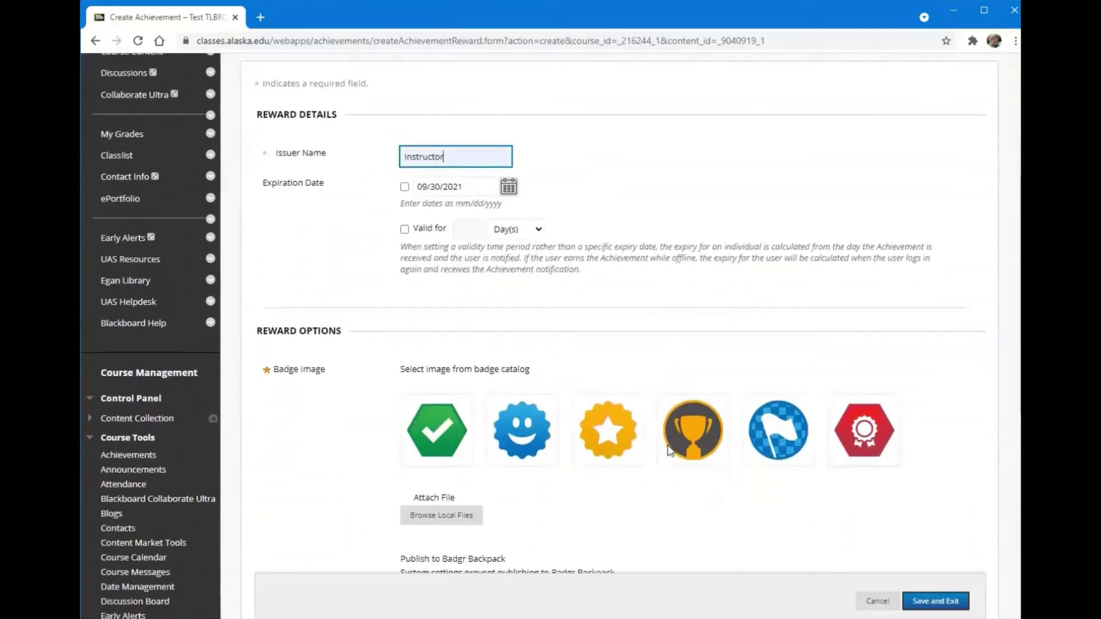
left_click(678, 428)
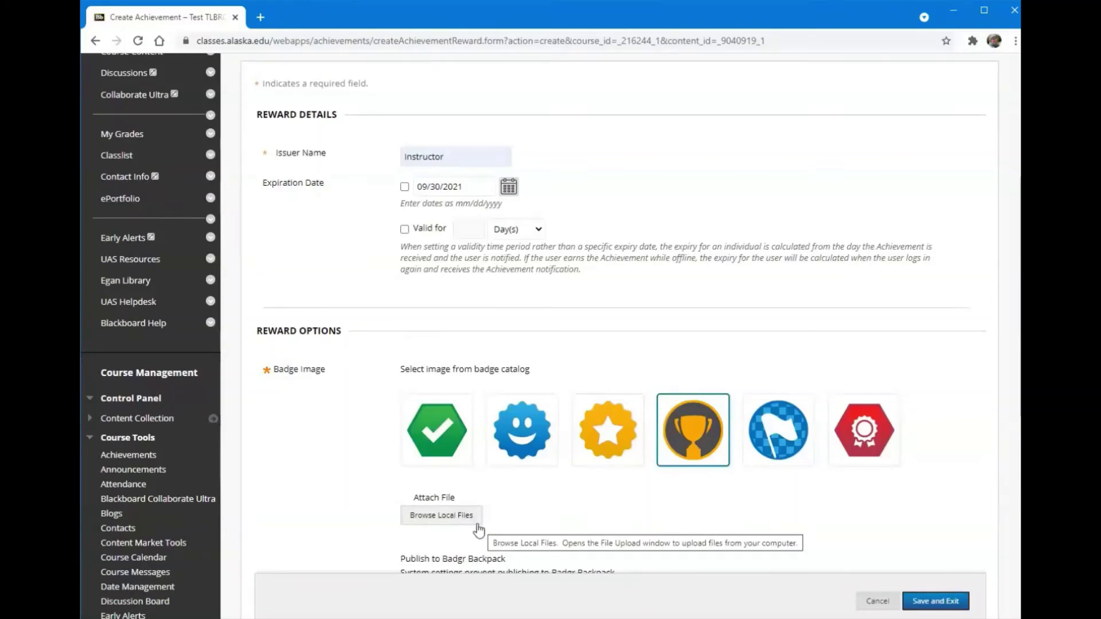
left_click(966, 603)
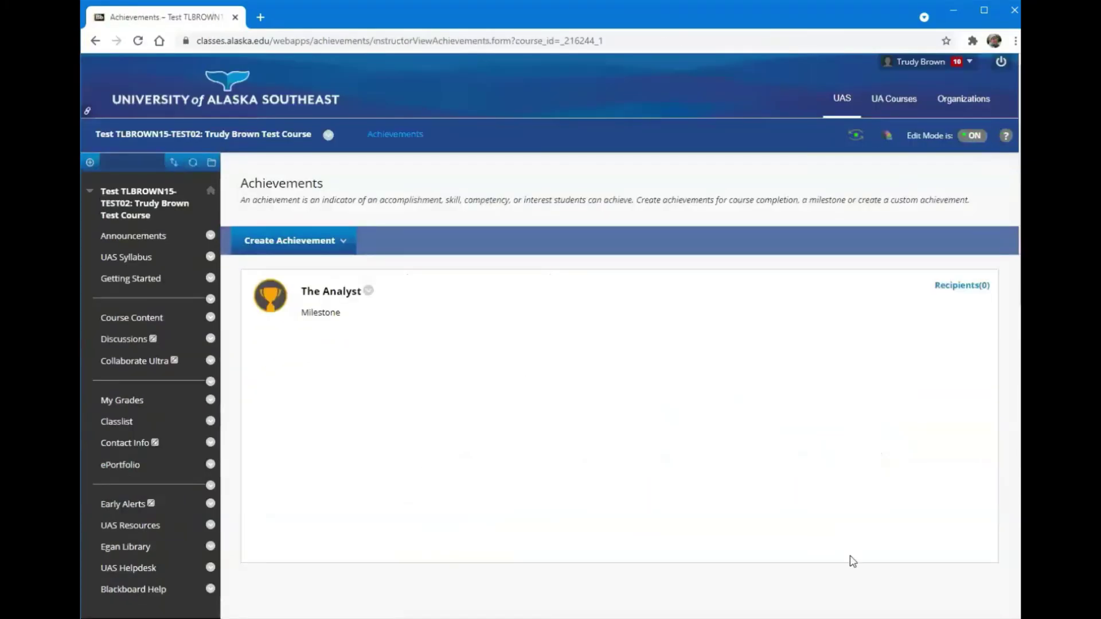
- Confirm The Analyst has zero recipients, then bring up the Add Menu Item choices
left_click(955, 286)
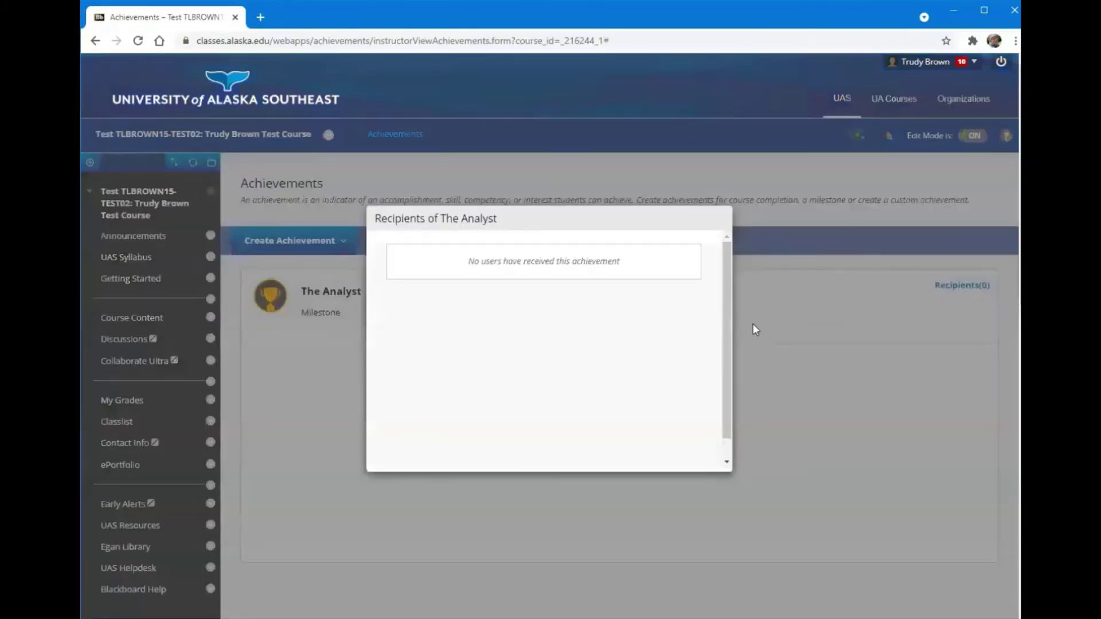
left_click(939, 283)
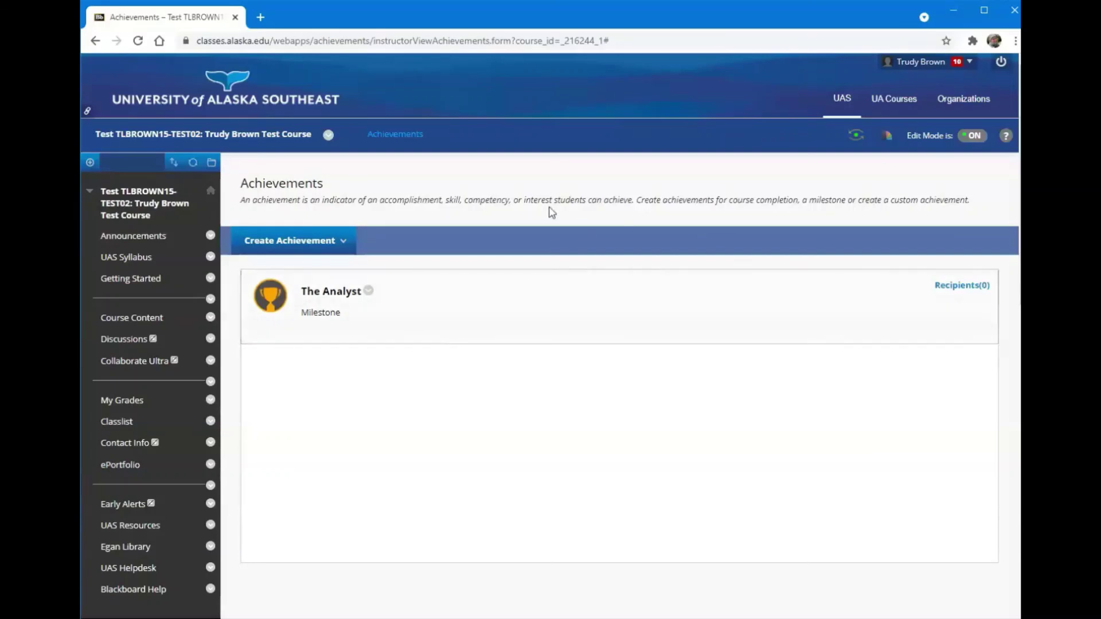
left_click(90, 163)
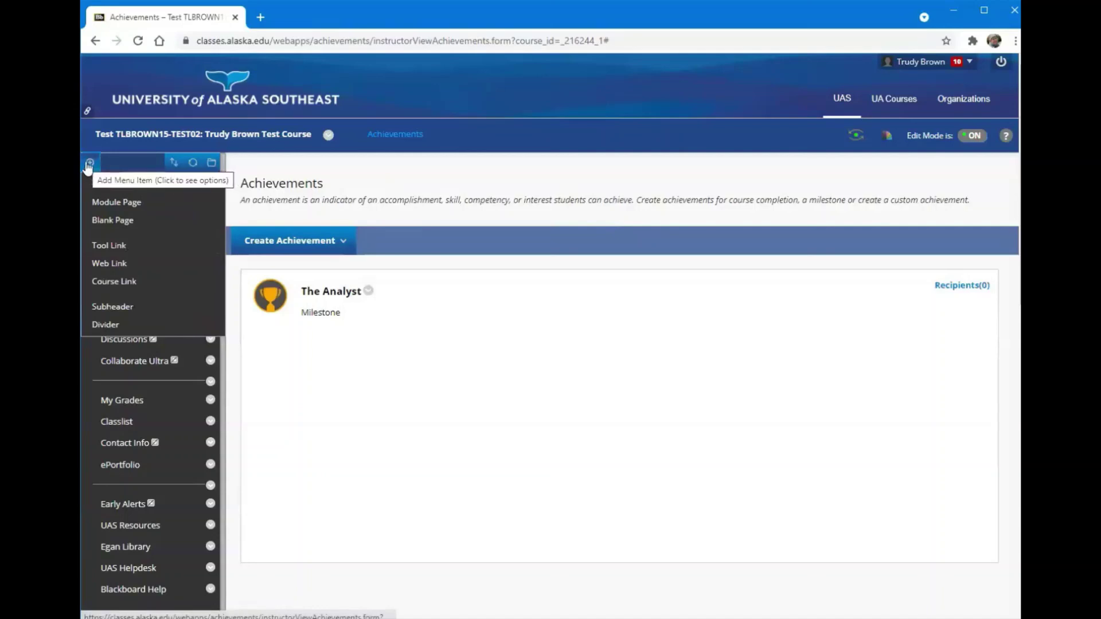
- Add an 'Achievements' tool link of type Achievements, available to users, to the course menu
left_click(117, 246)
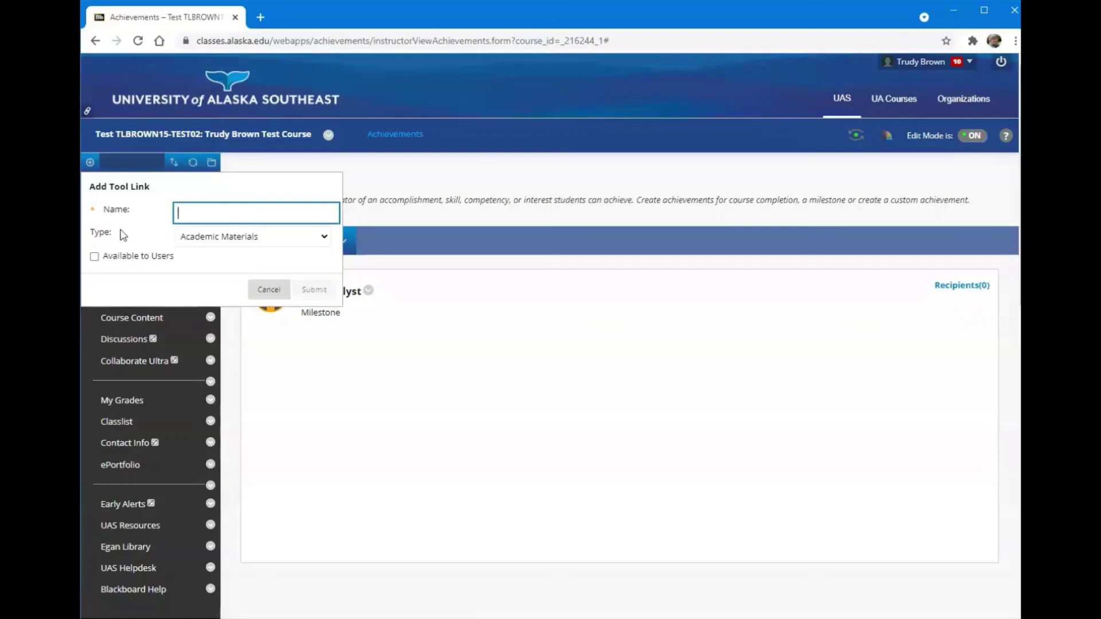
type("Achievements")
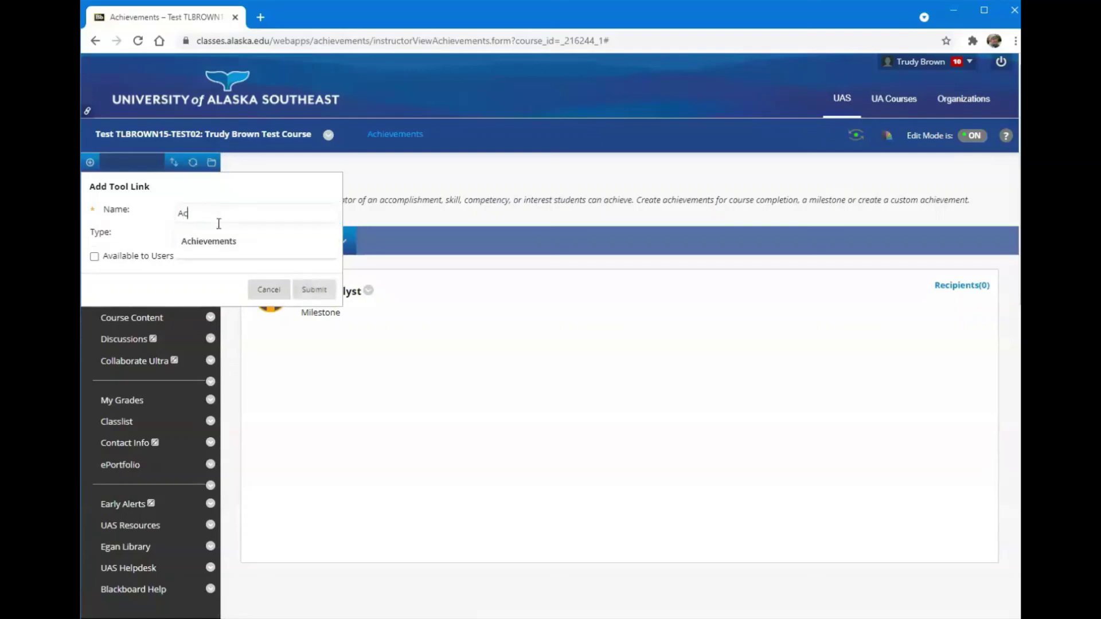
left_click(215, 253)
left_click(253, 238)
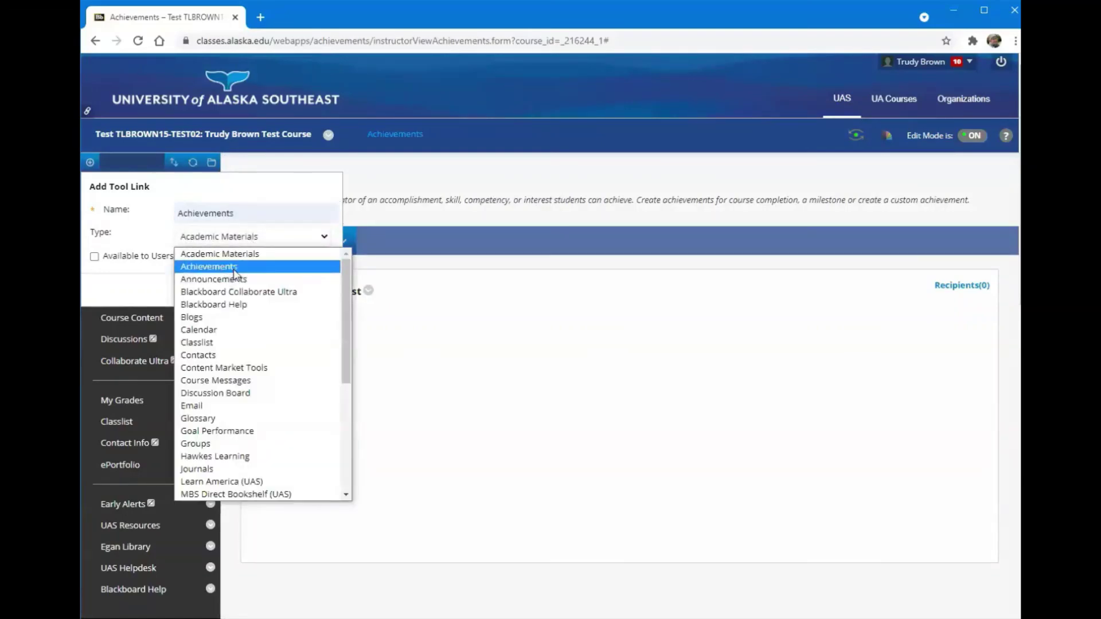
left_click(234, 267)
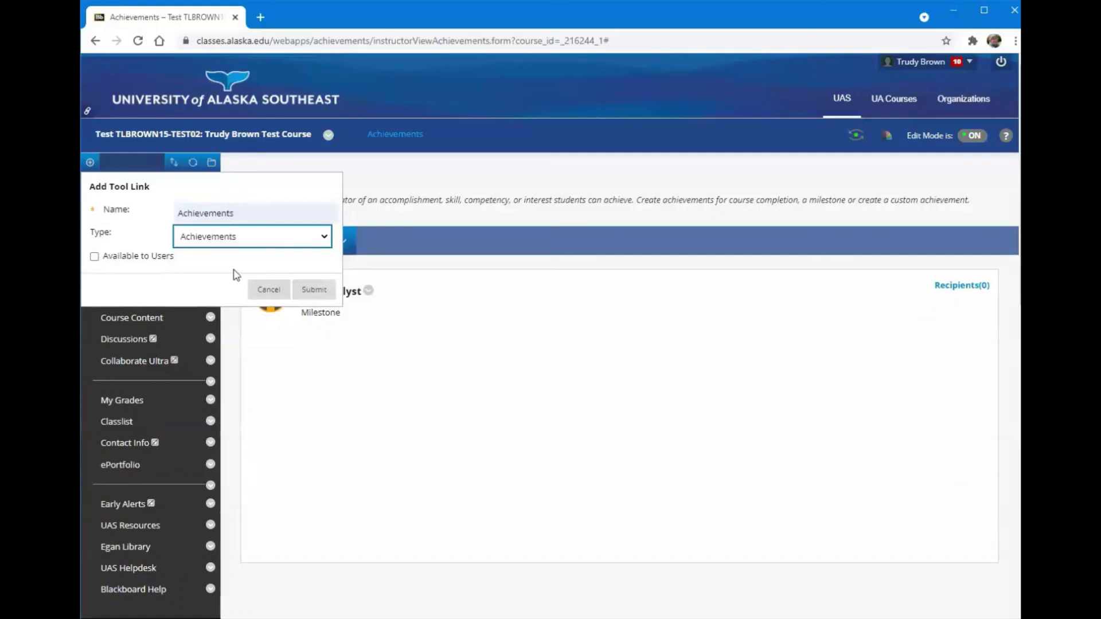
left_click(94, 257)
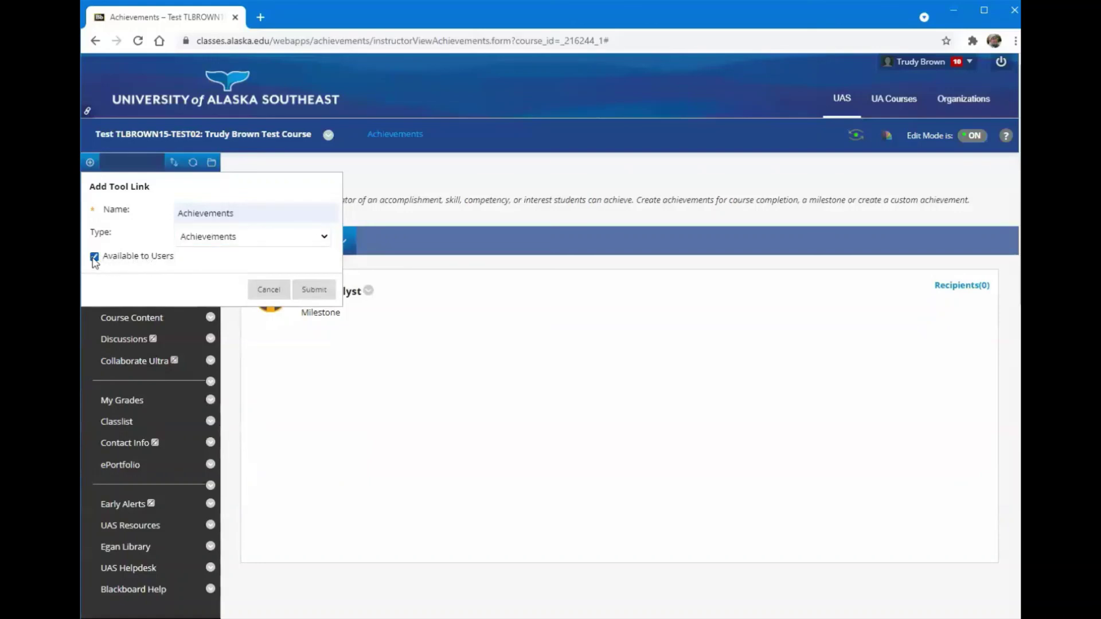
left_click(314, 290)
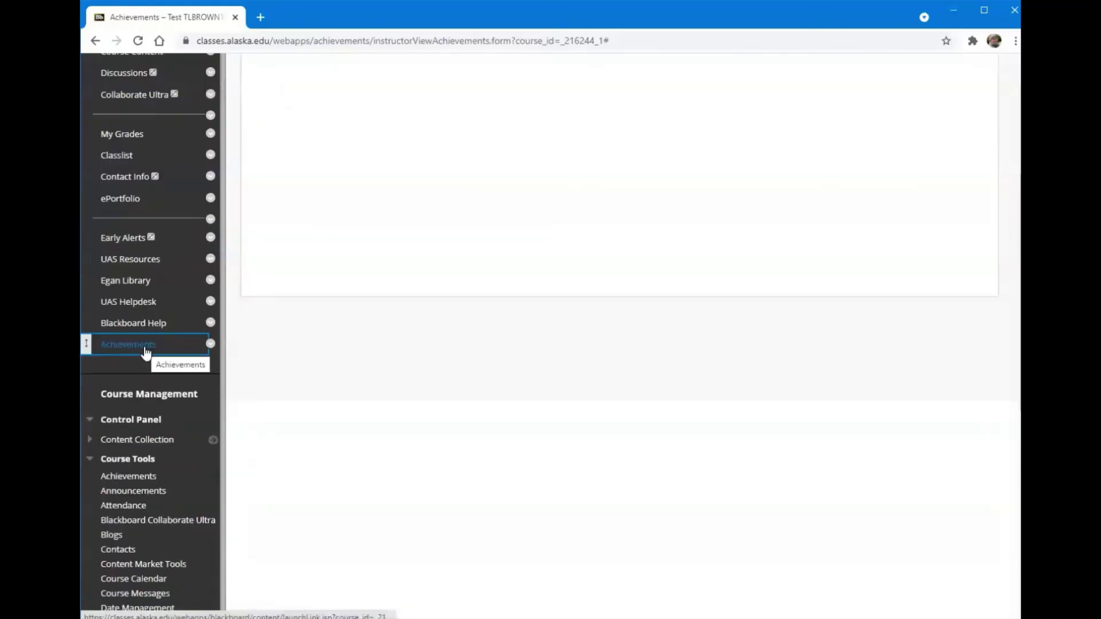